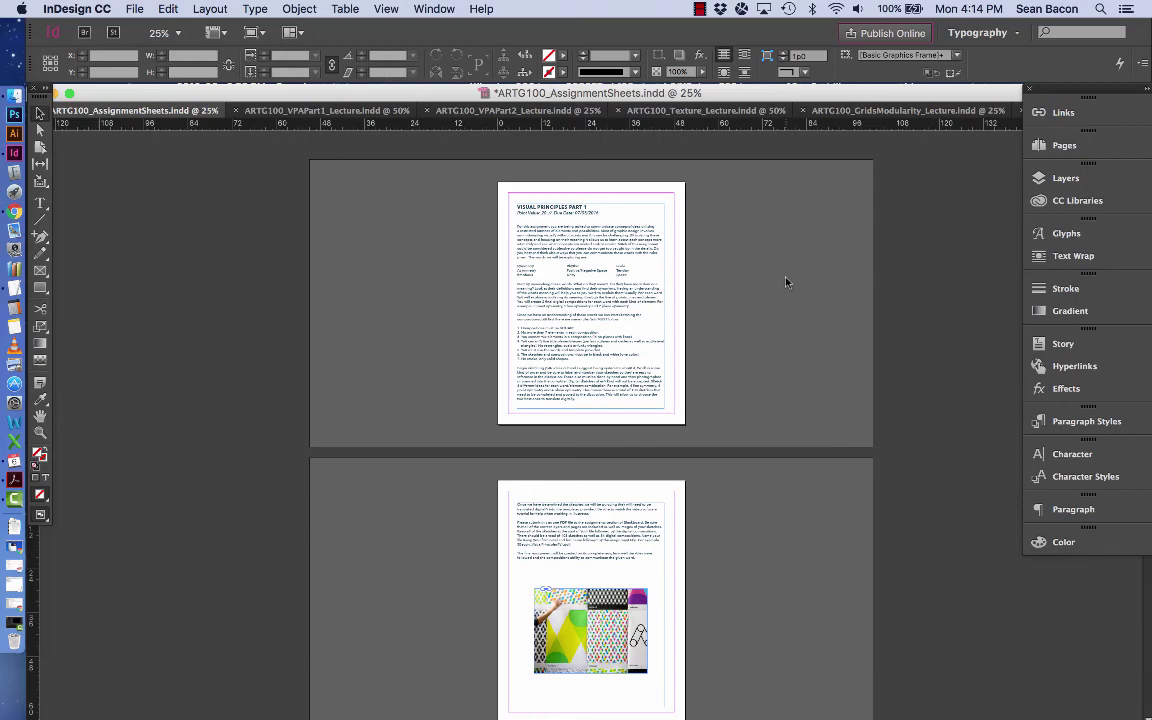
Show the Links panel and check both image links' info, noting Saks_Logo_Grid_Sm.jpg on page 4 is missing
scroll(786, 282, "down", 10)
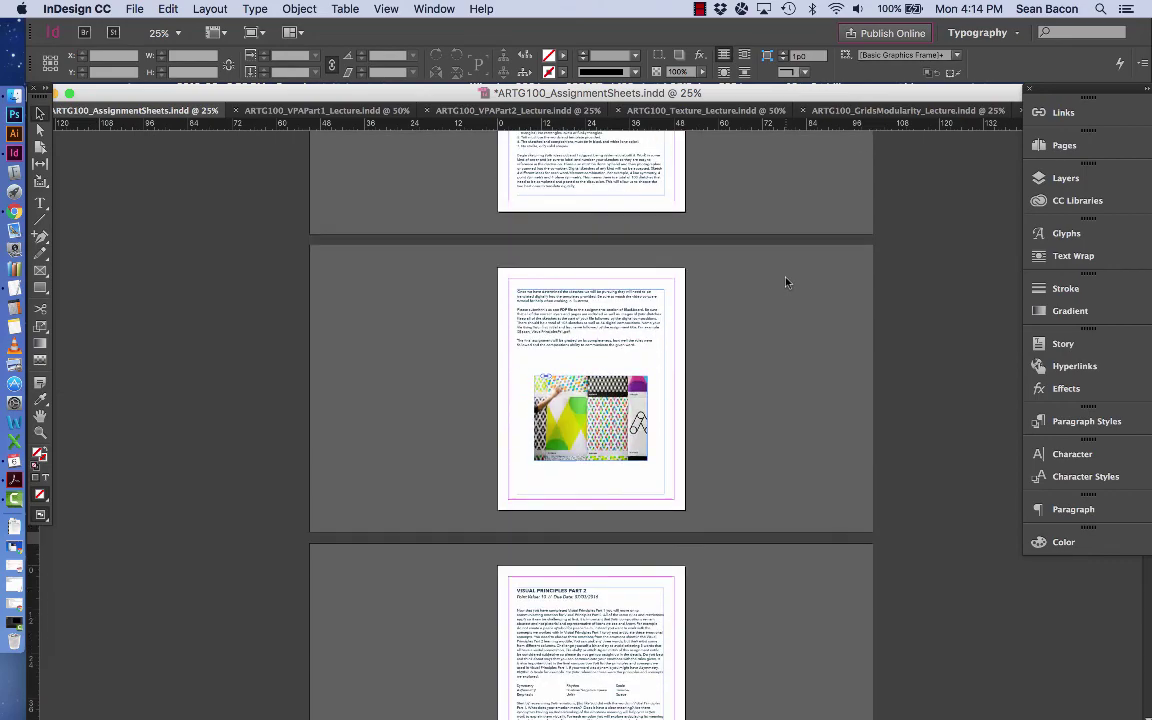
scroll(786, 282, "down", 15)
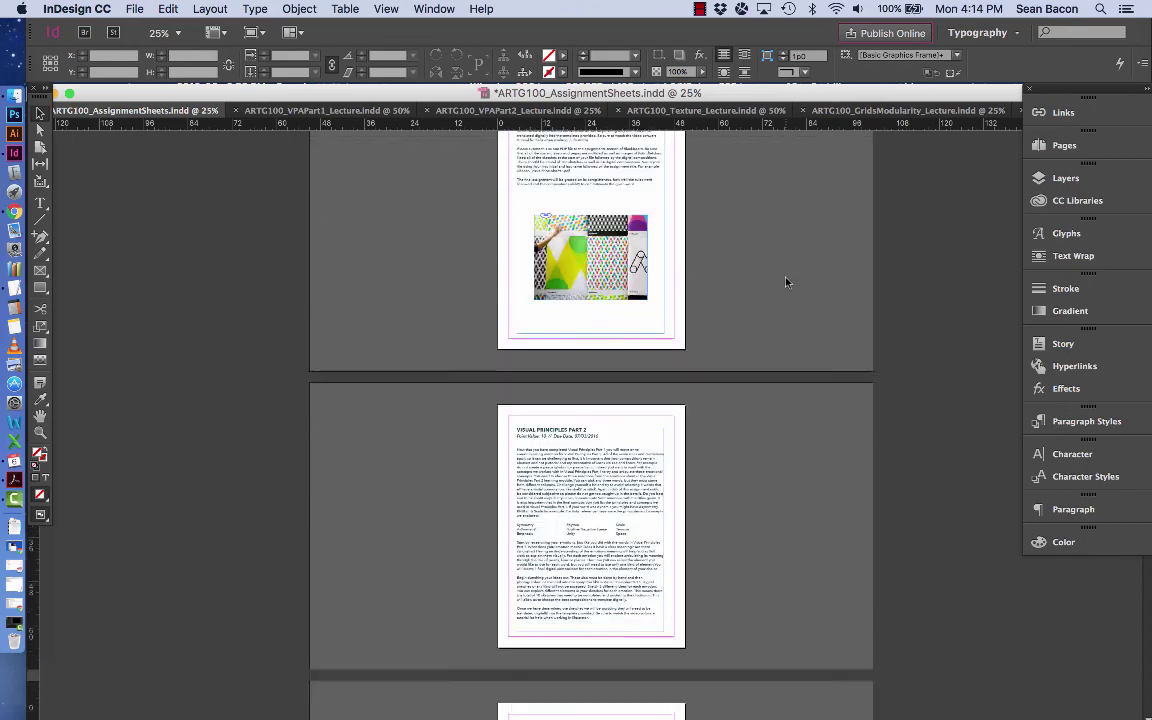
scroll(786, 282, "up", 2)
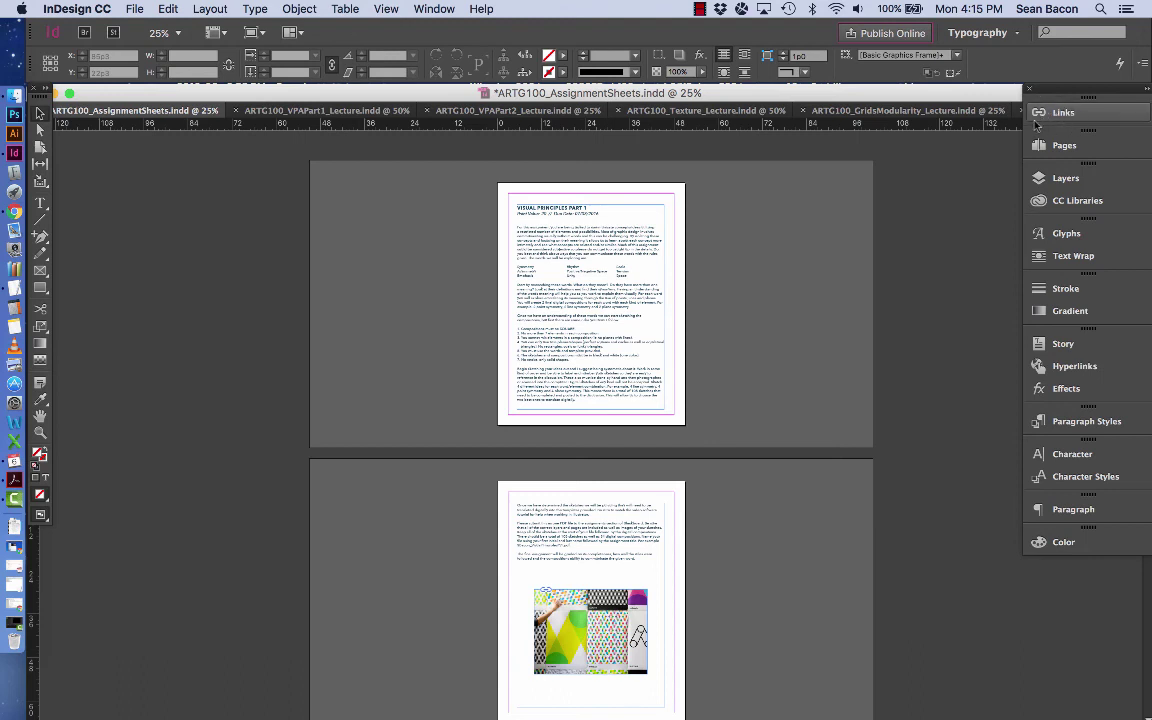
left_click(432, 9)
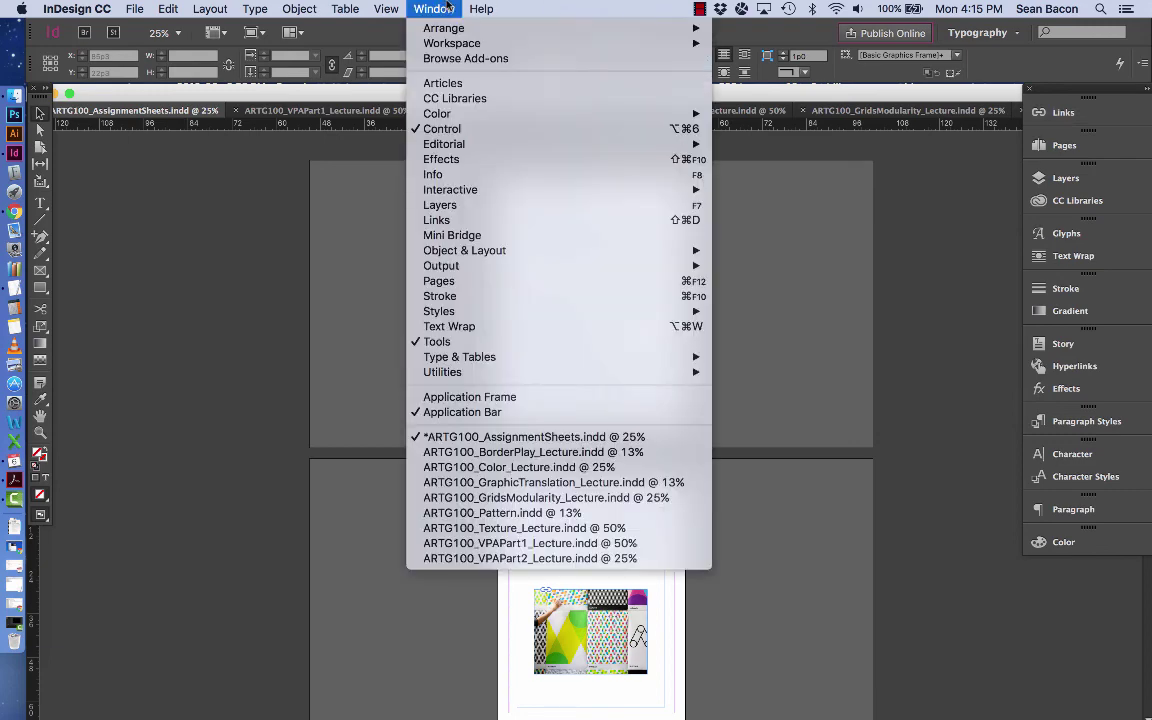
mouse_move(461, 268)
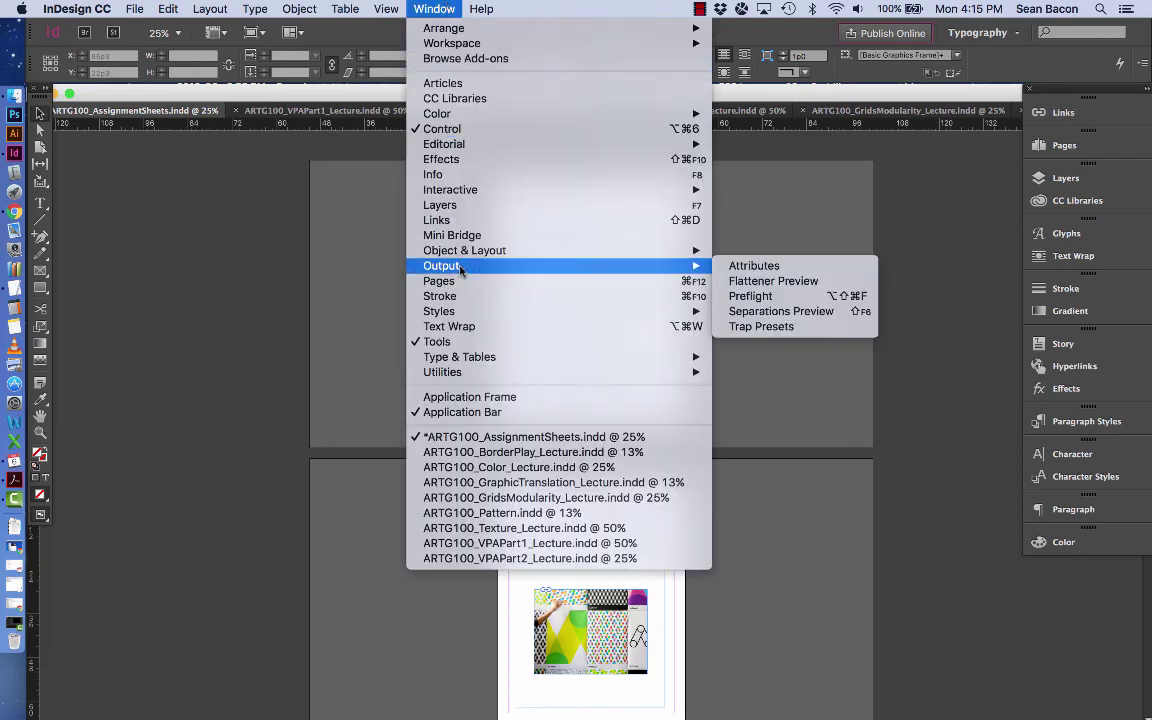
left_click(483, 221)
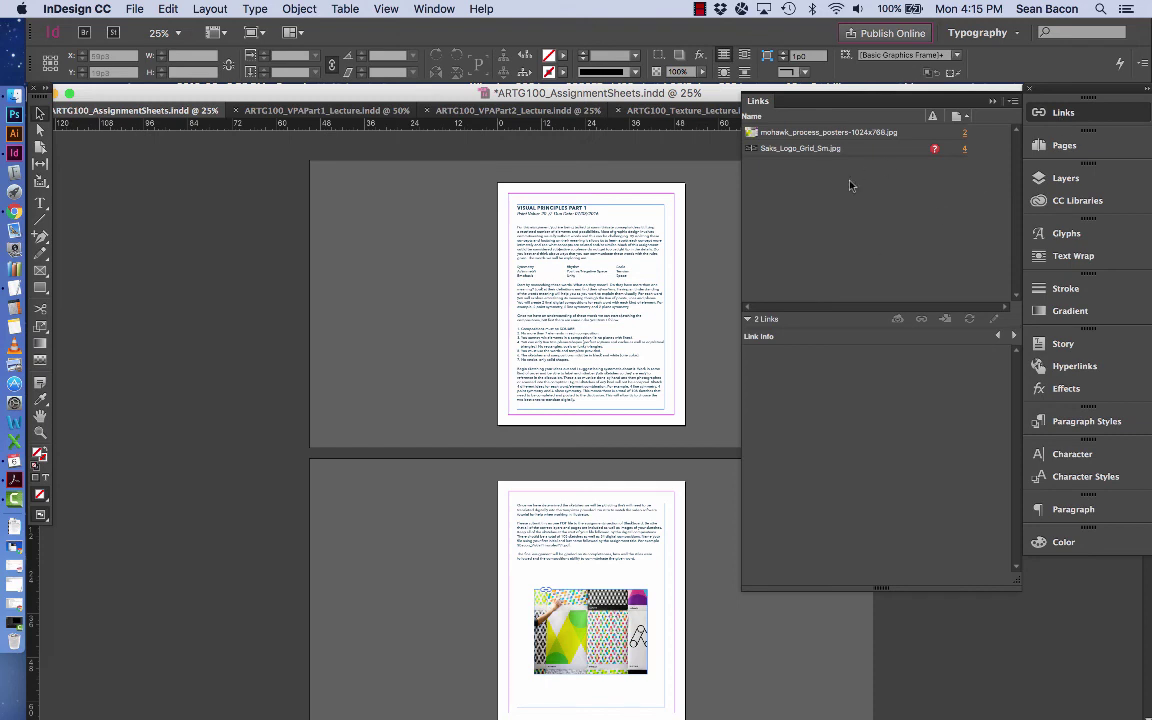
left_click(800, 132)
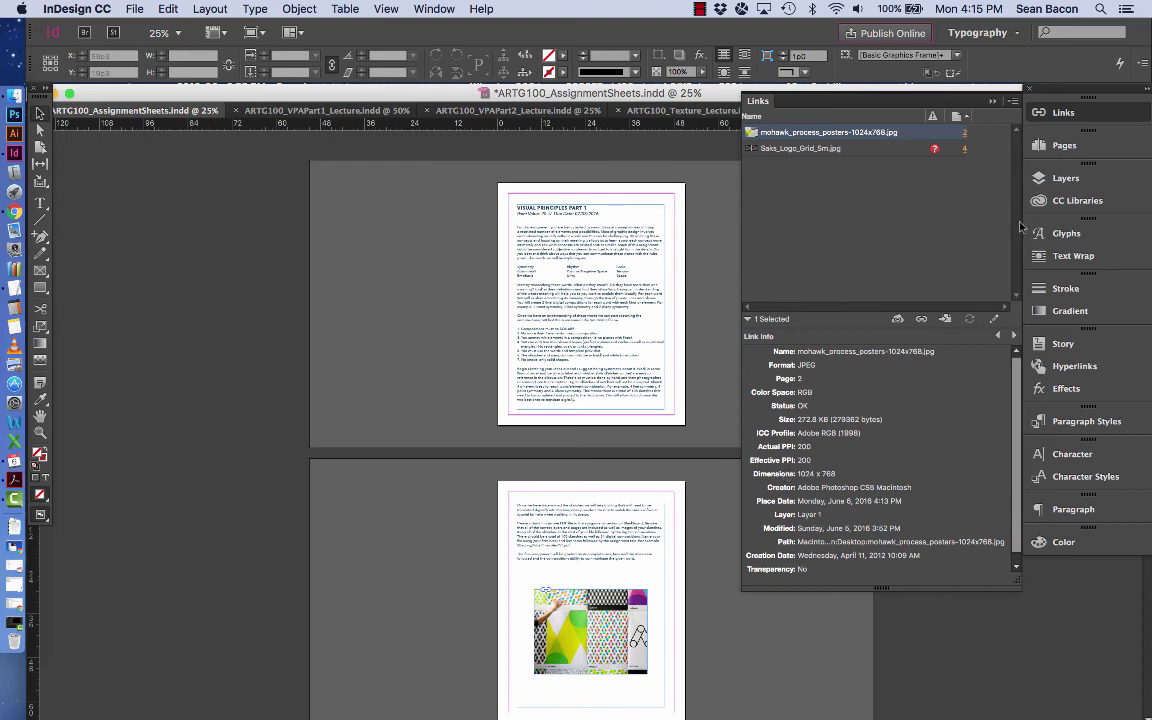
left_click(942, 150)
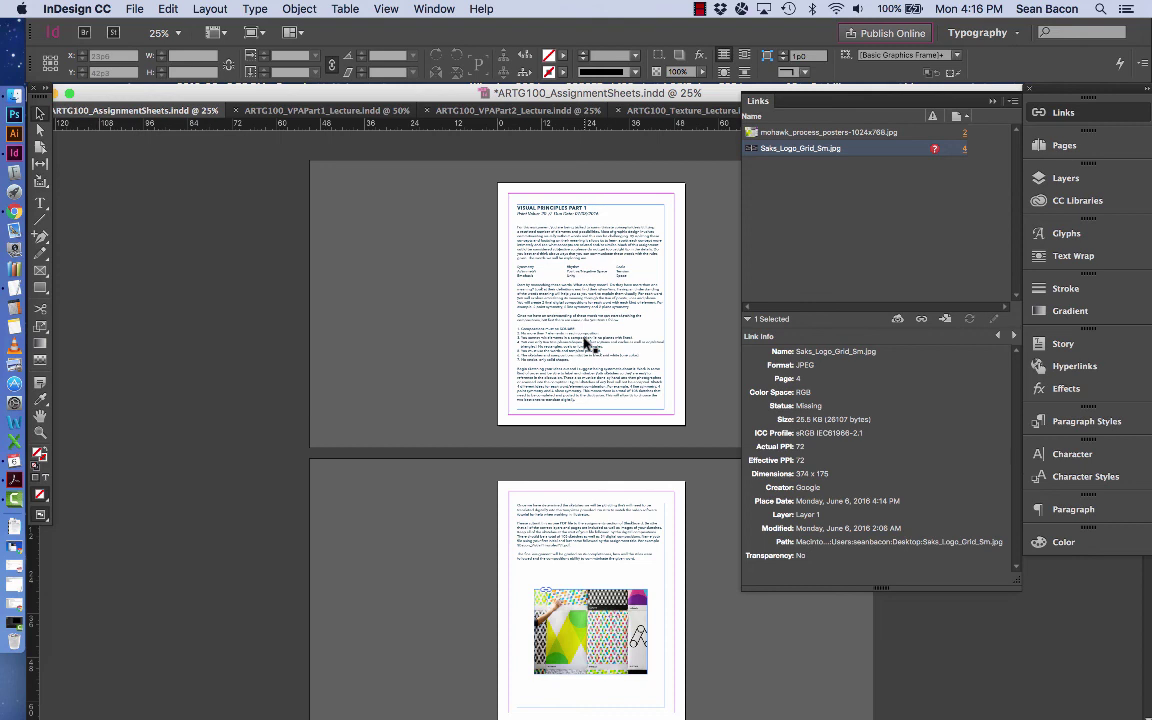
left_click(1011, 102)
left_click(1001, 109)
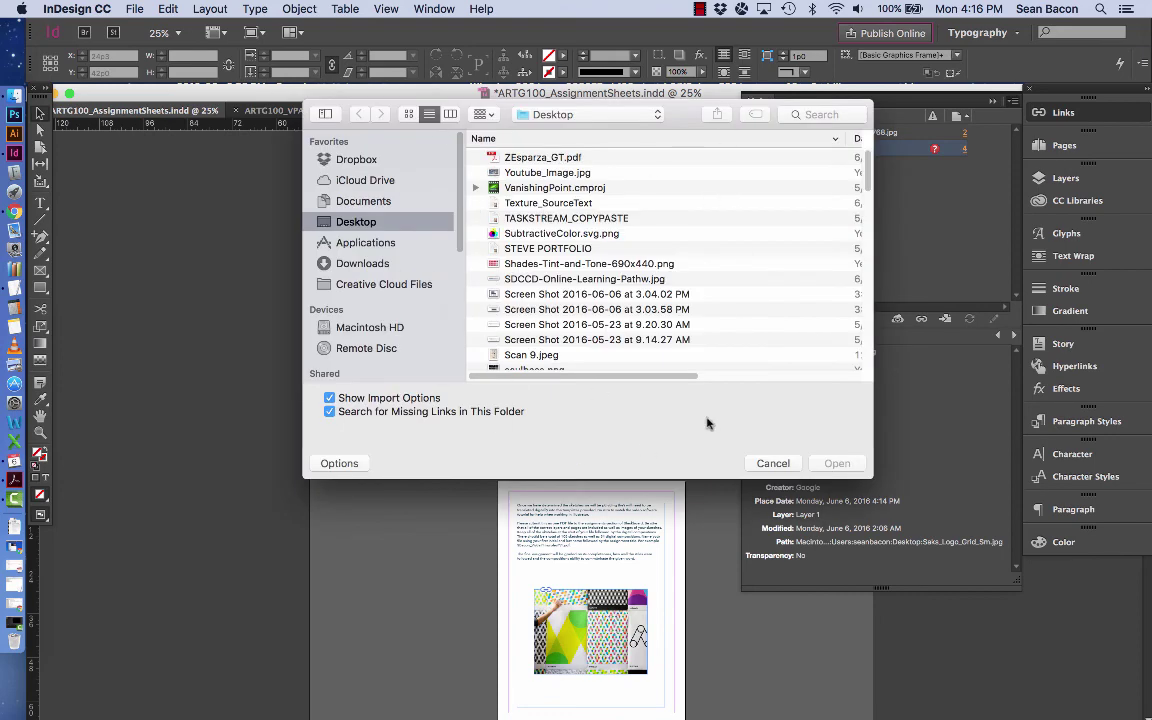
left_click(772, 463)
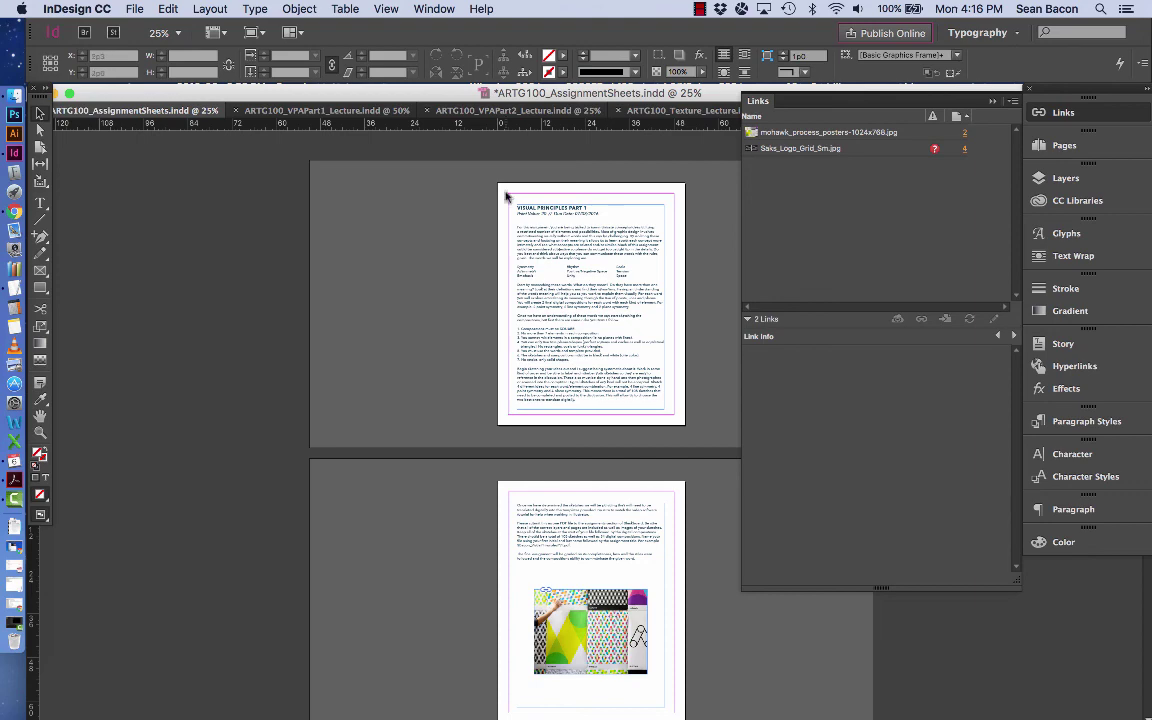
Export as Adobe PDF (Print) to the Desktop, replacing ARTG100_VisualPrinciplesPart2_Assignment.pdf
left_click(133, 9)
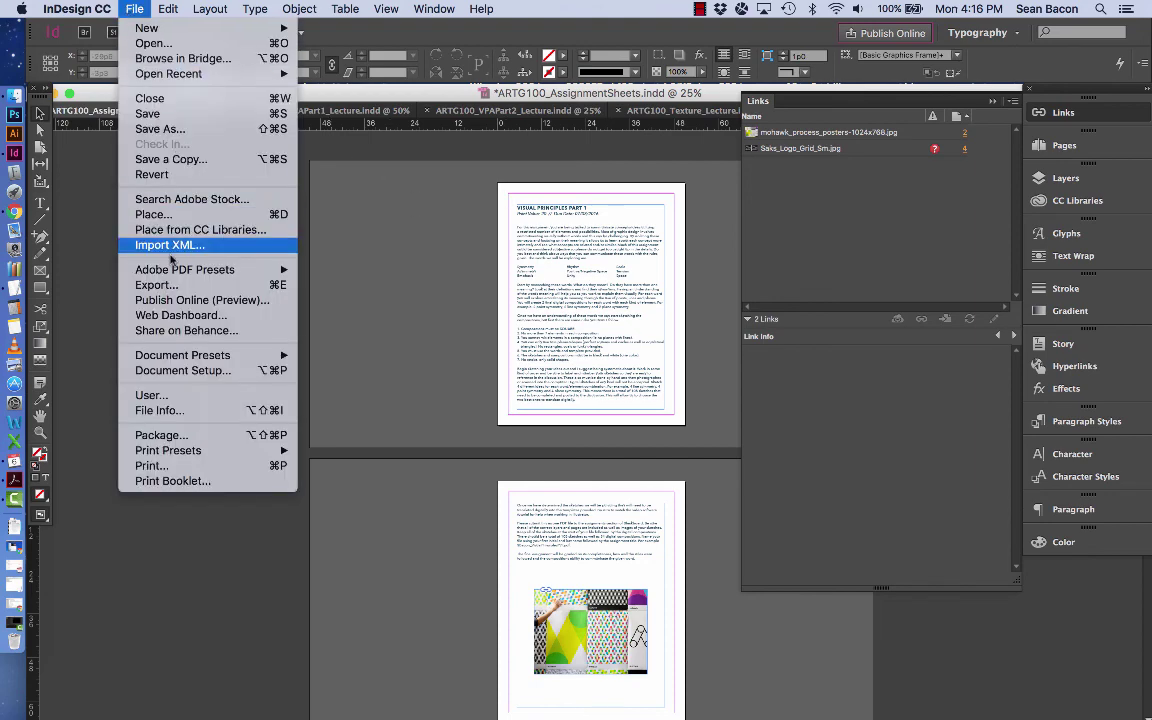
left_click(157, 285)
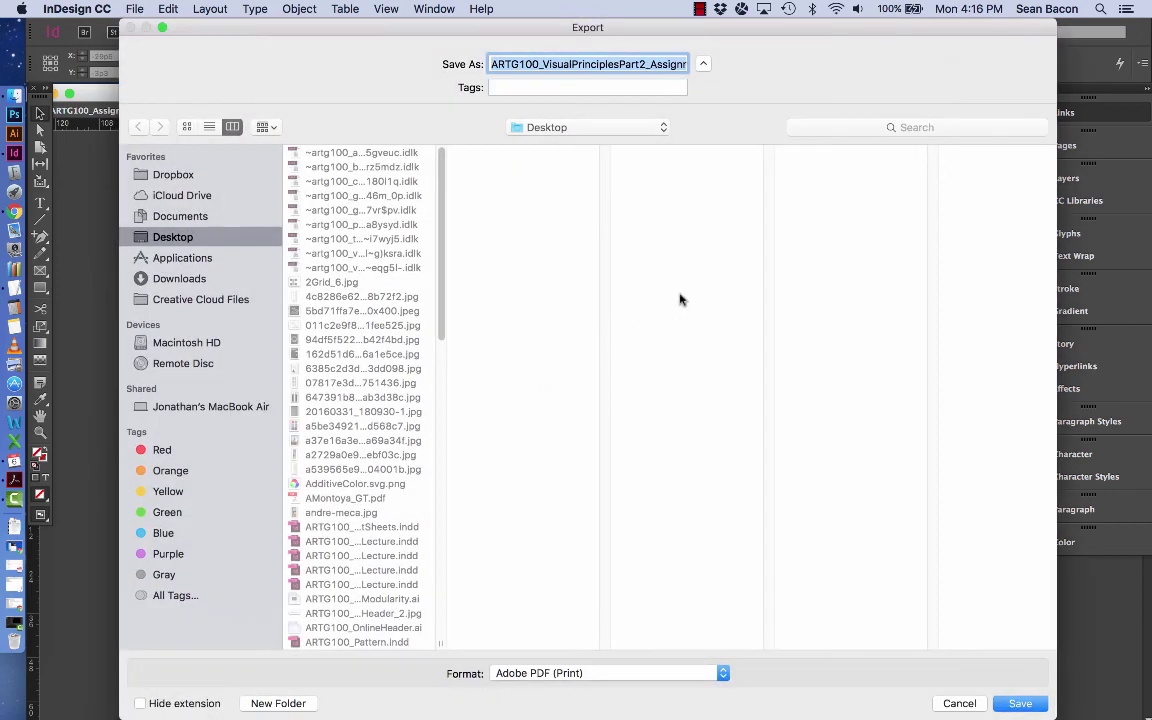
left_click(538, 677)
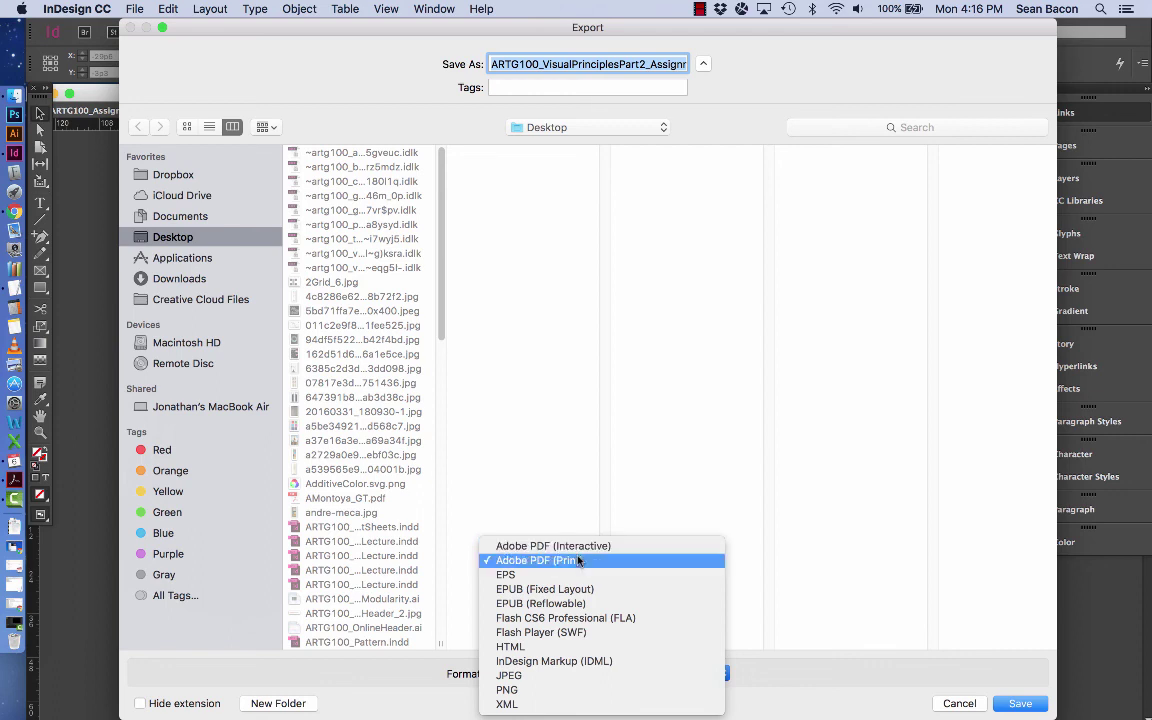
left_click(578, 560)
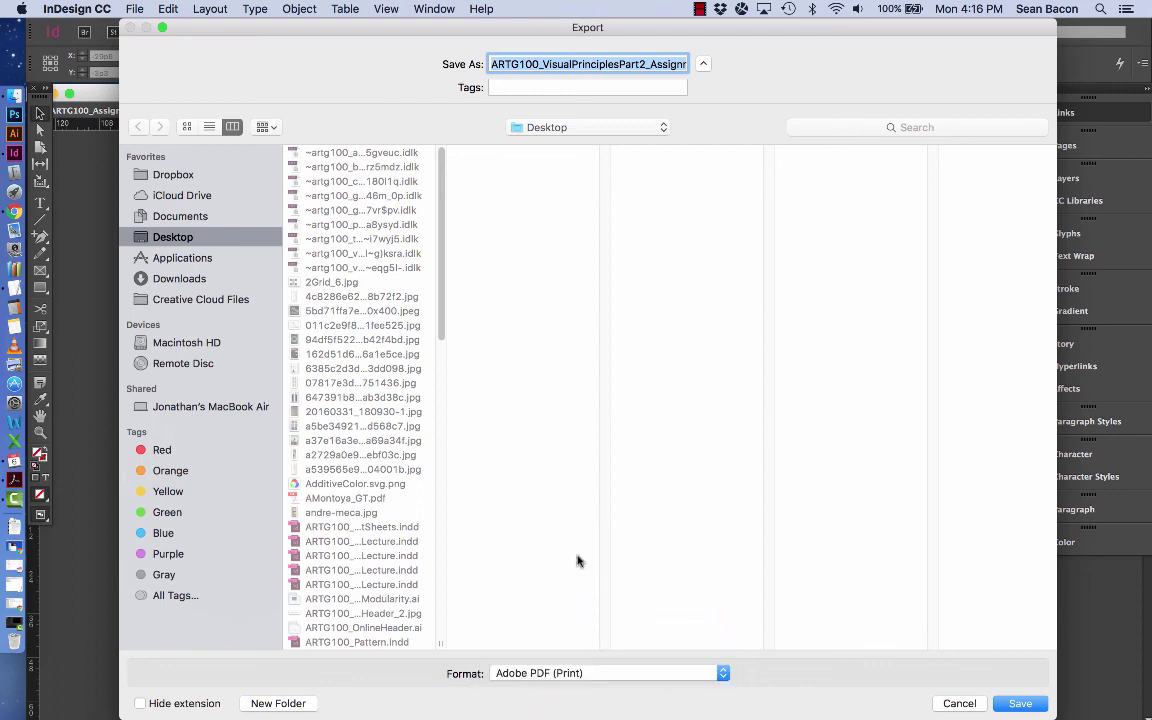
left_click(1020, 703)
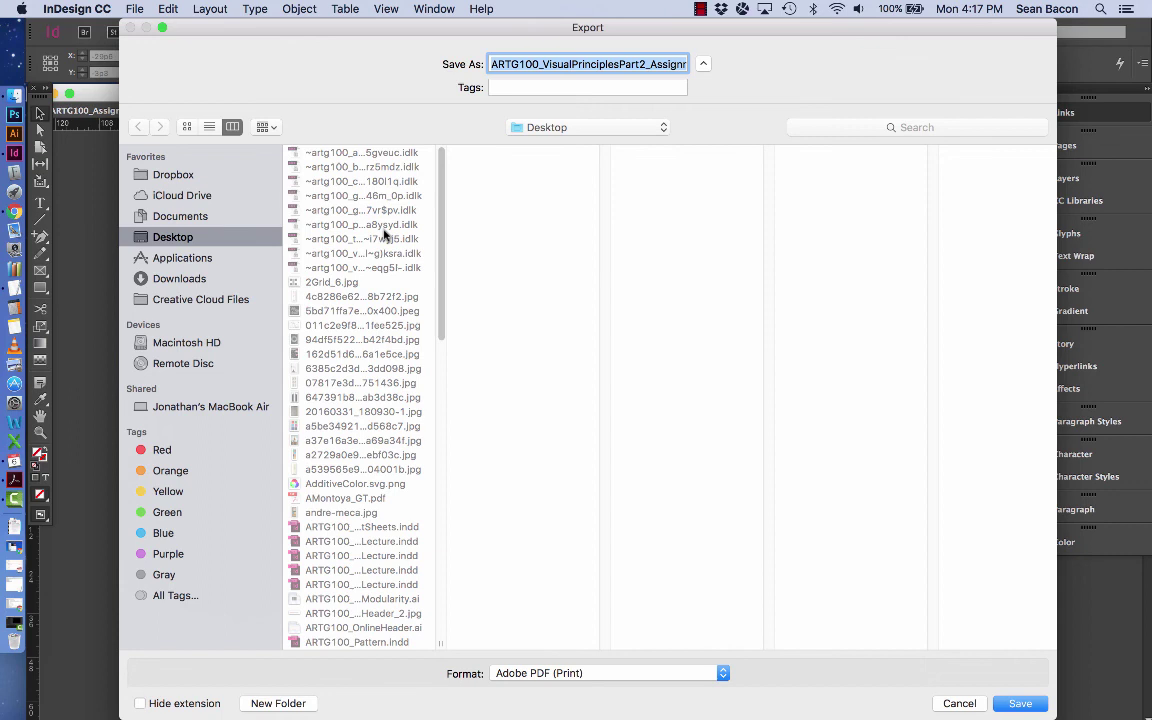
left_click(1020, 703)
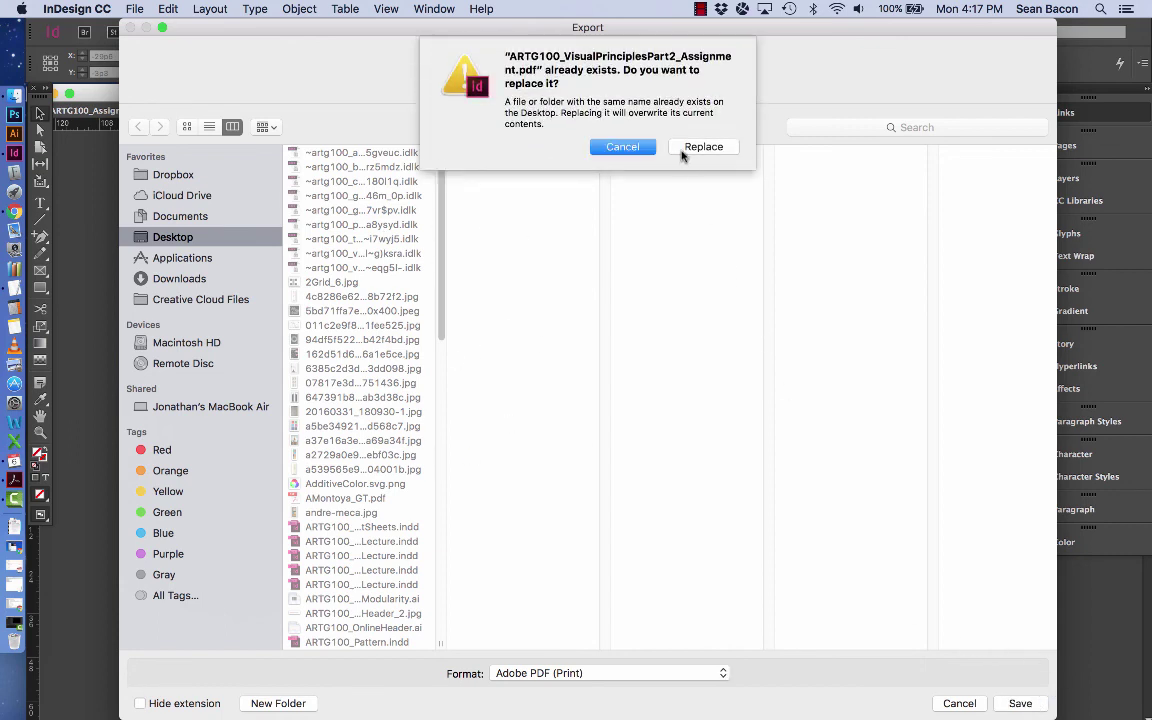
left_click(684, 149)
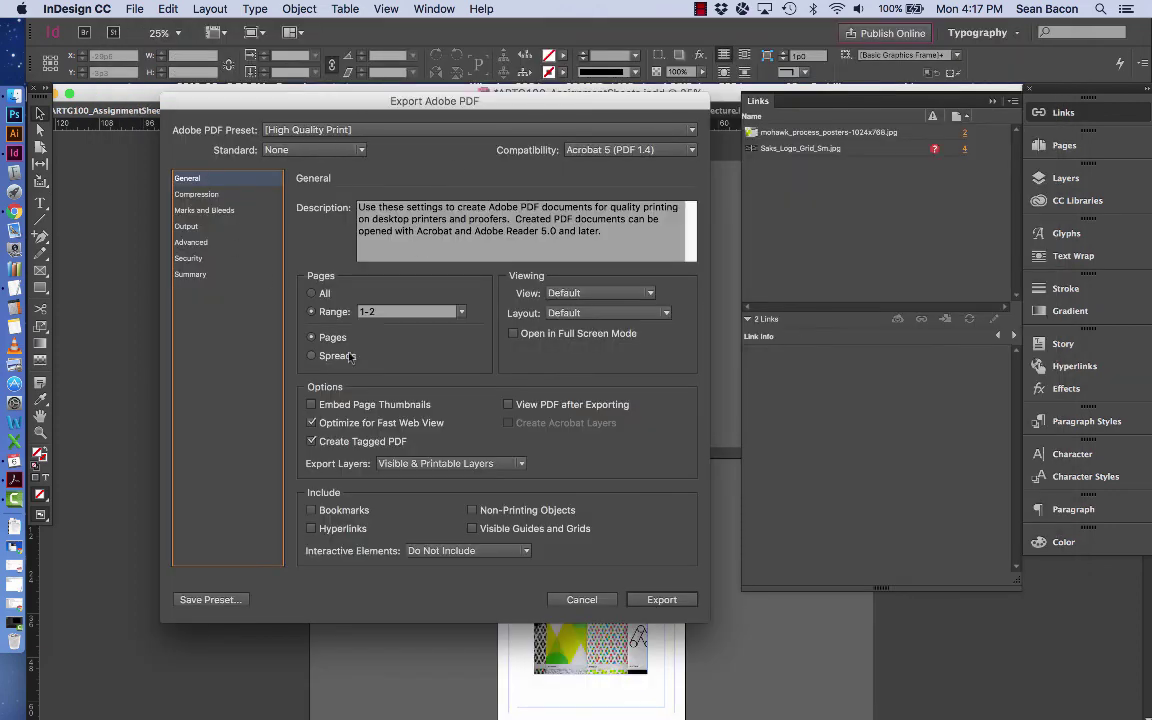
Set the PDF to export all pages and apply the [Smallest File Size] preset
left_click(459, 316)
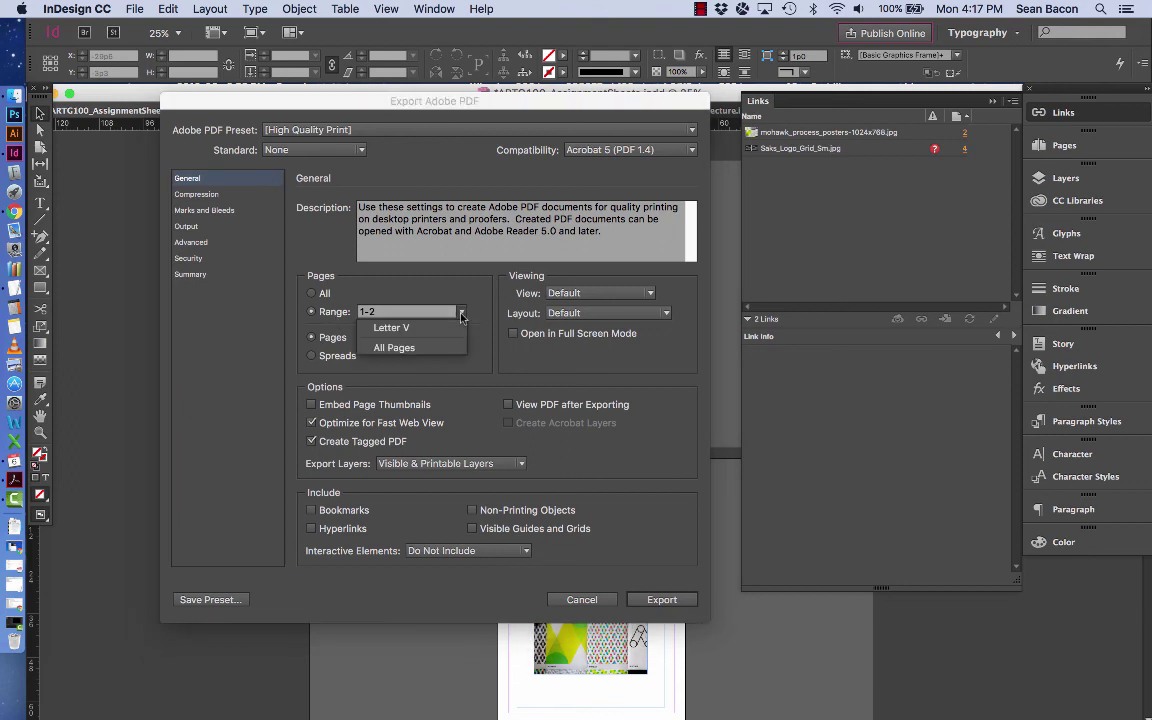
left_click(405, 313)
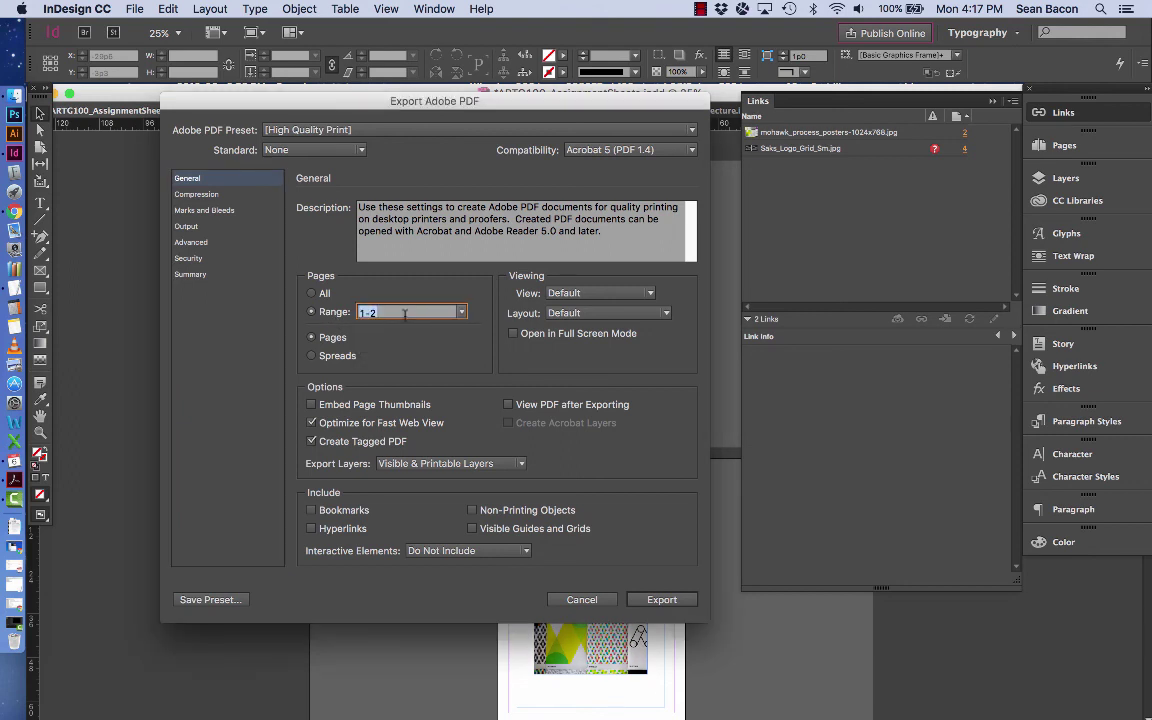
type("1-5")
key("BackSpace")
type("10")
left_click(321, 295)
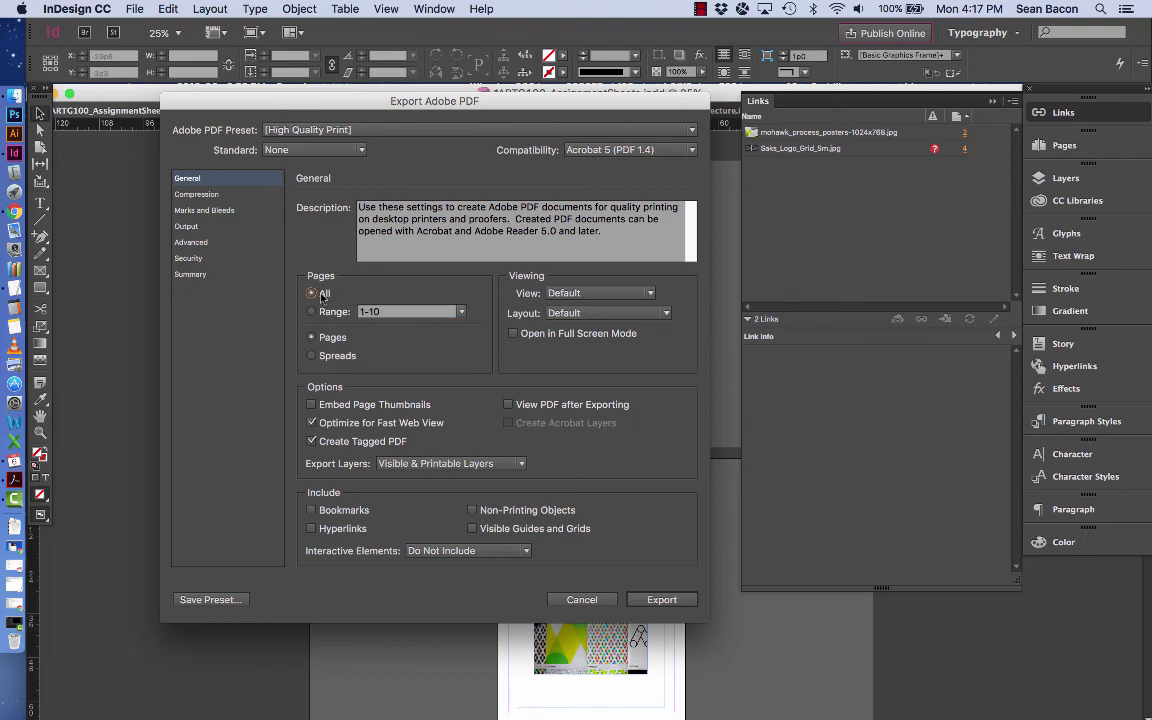
left_click(310, 130)
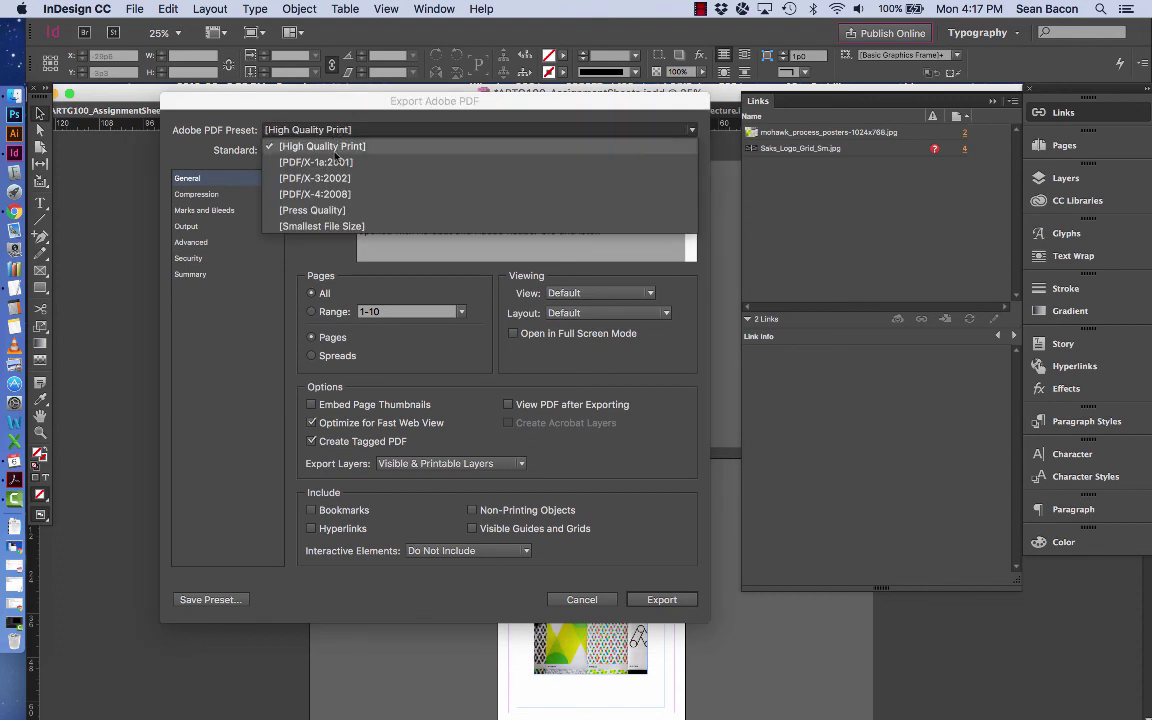
left_click(328, 226)
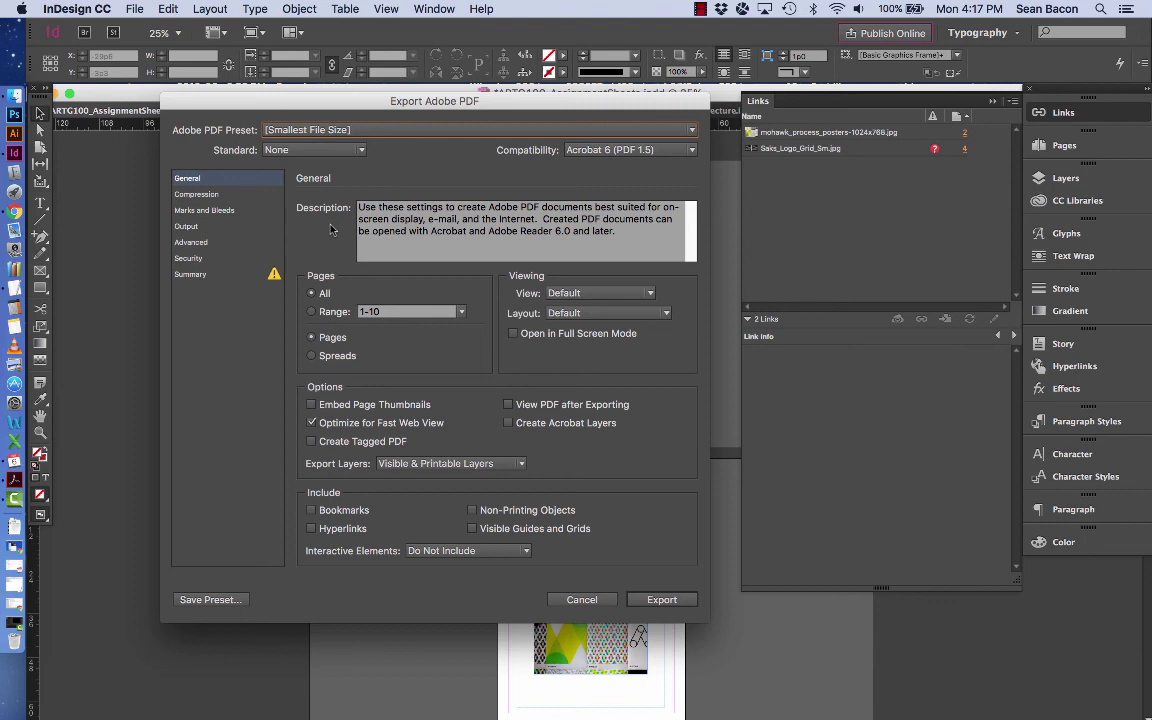
Review the Compression, Marks and Bleeds, Output, Advanced, Security and Summary settings, including the font-embedding warning
left_click(256, 196)
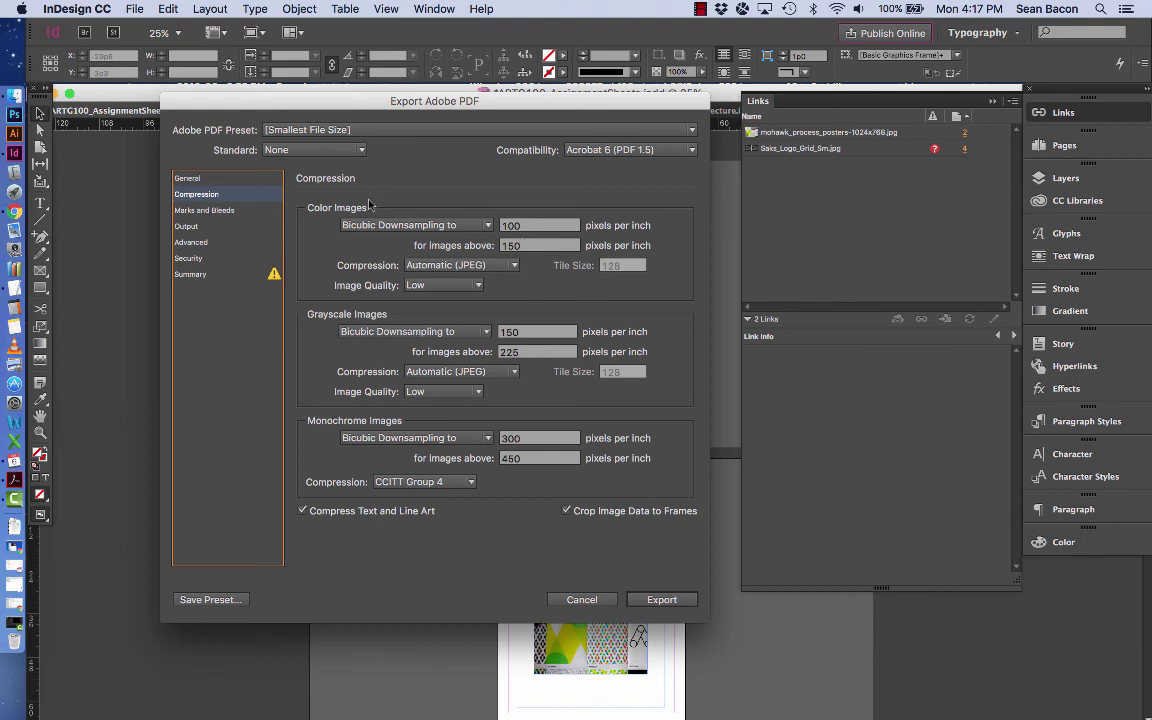
left_click(208, 209)
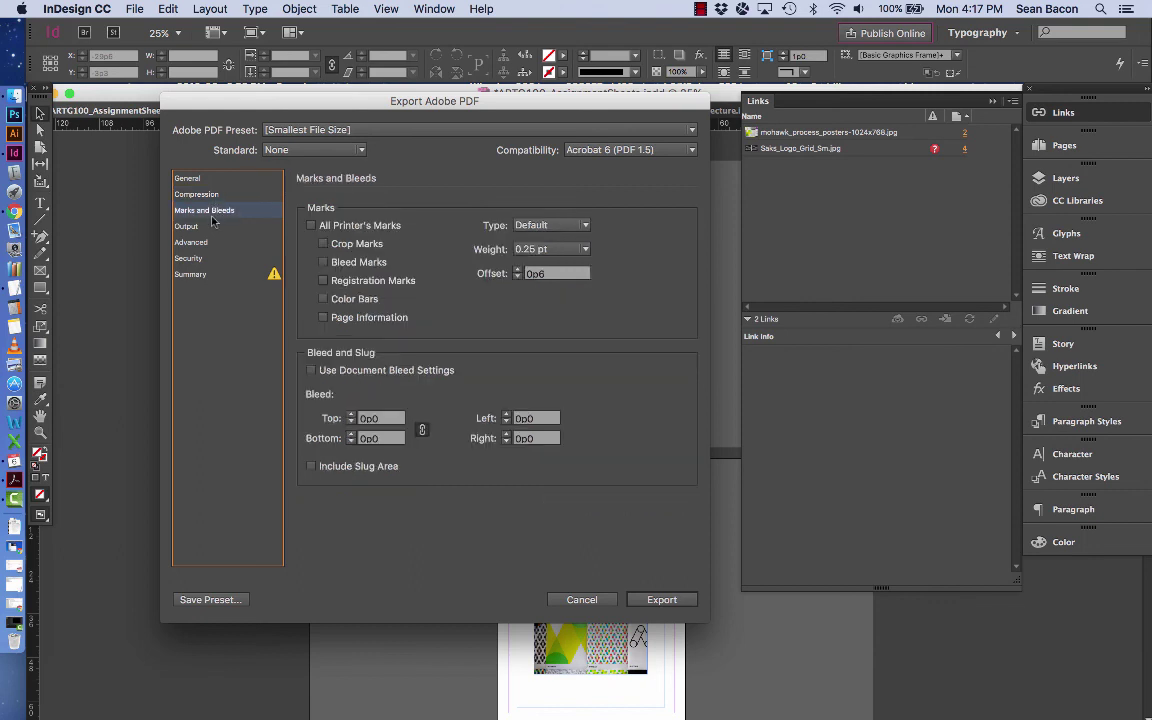
left_click(212, 225)
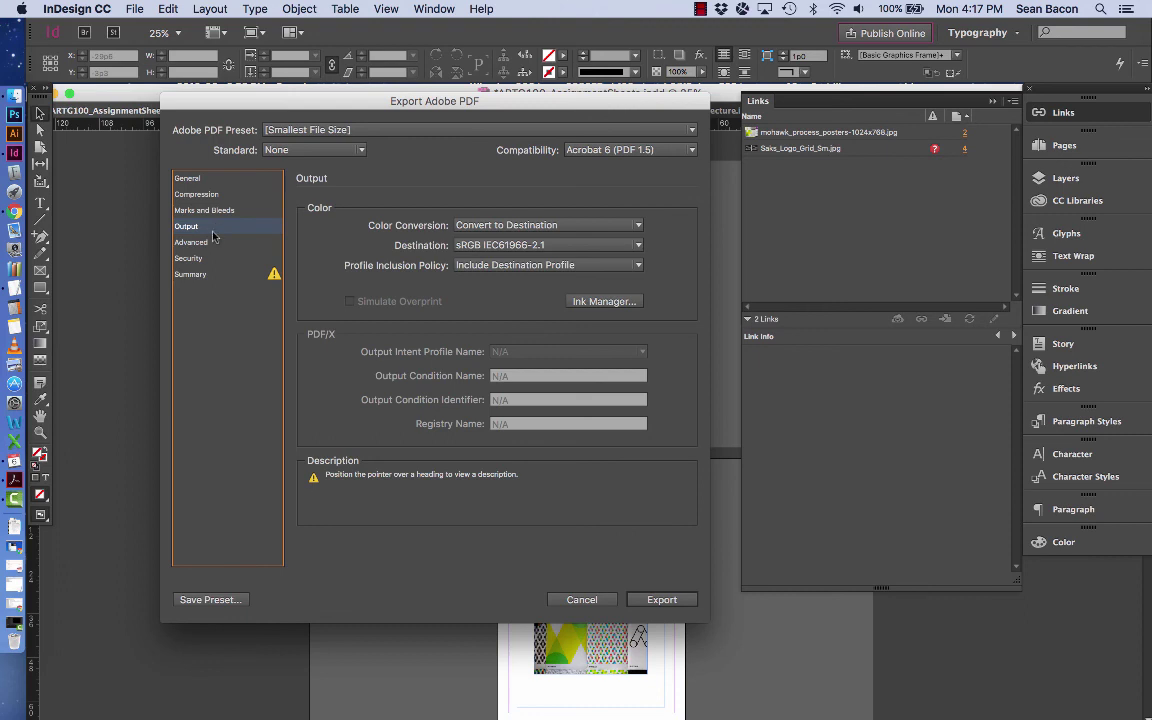
left_click(195, 242)
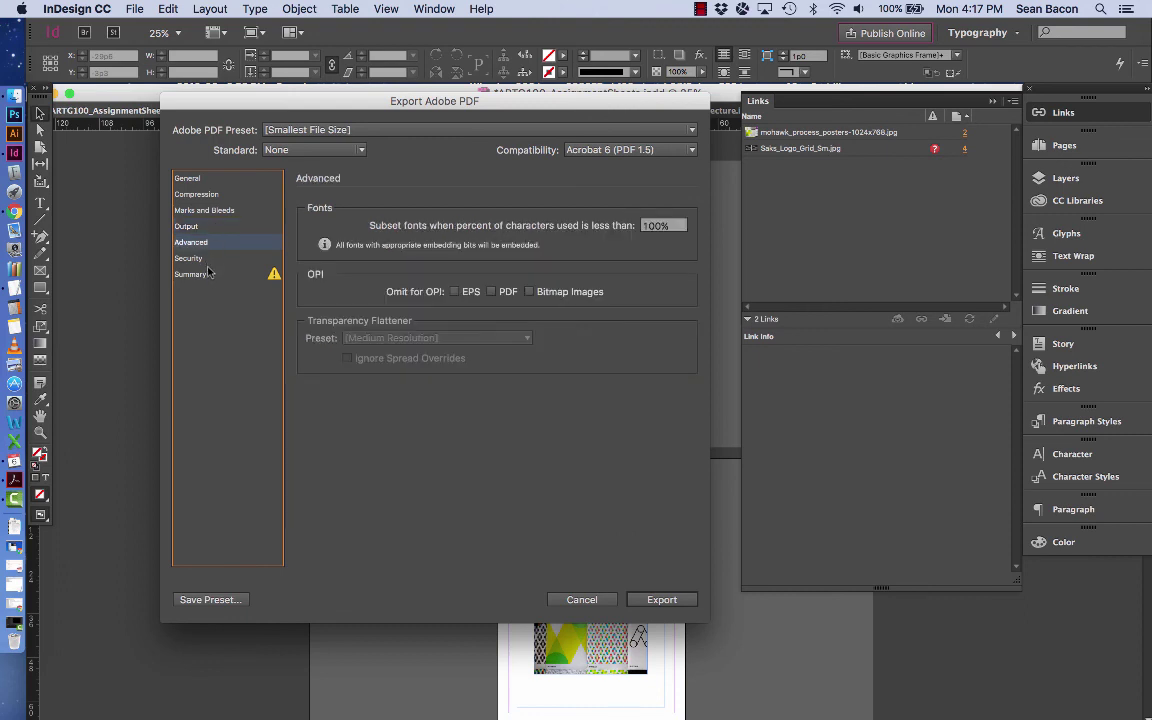
left_click(190, 258)
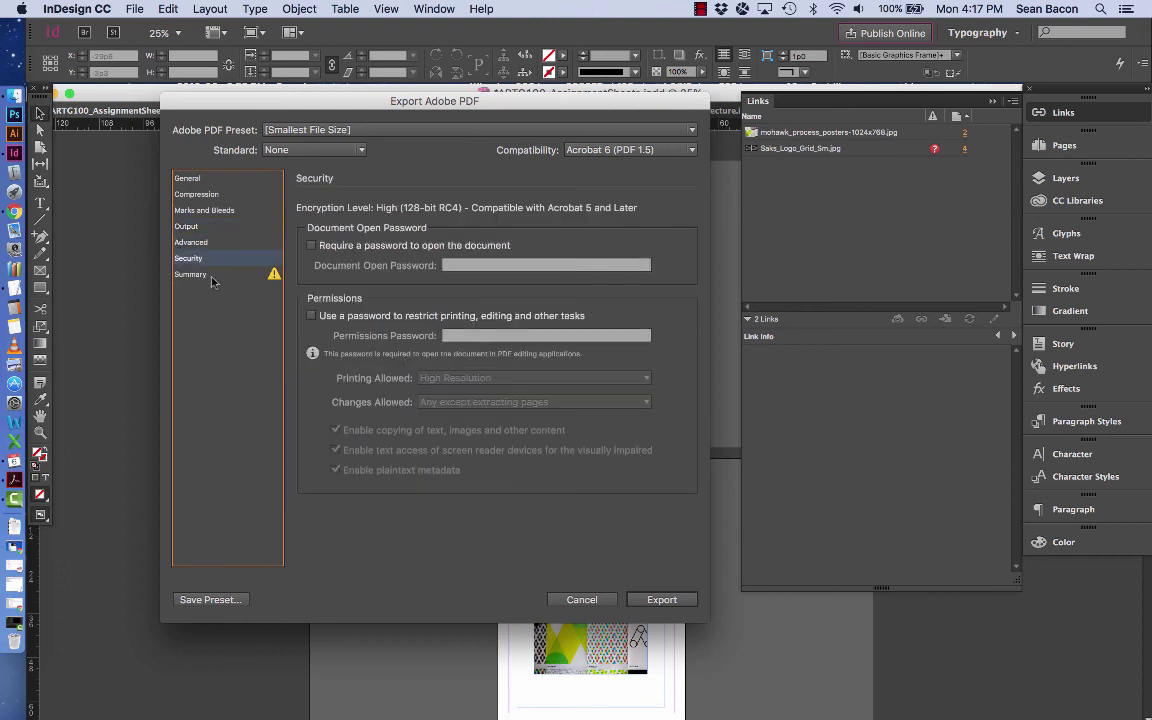
left_click(192, 274)
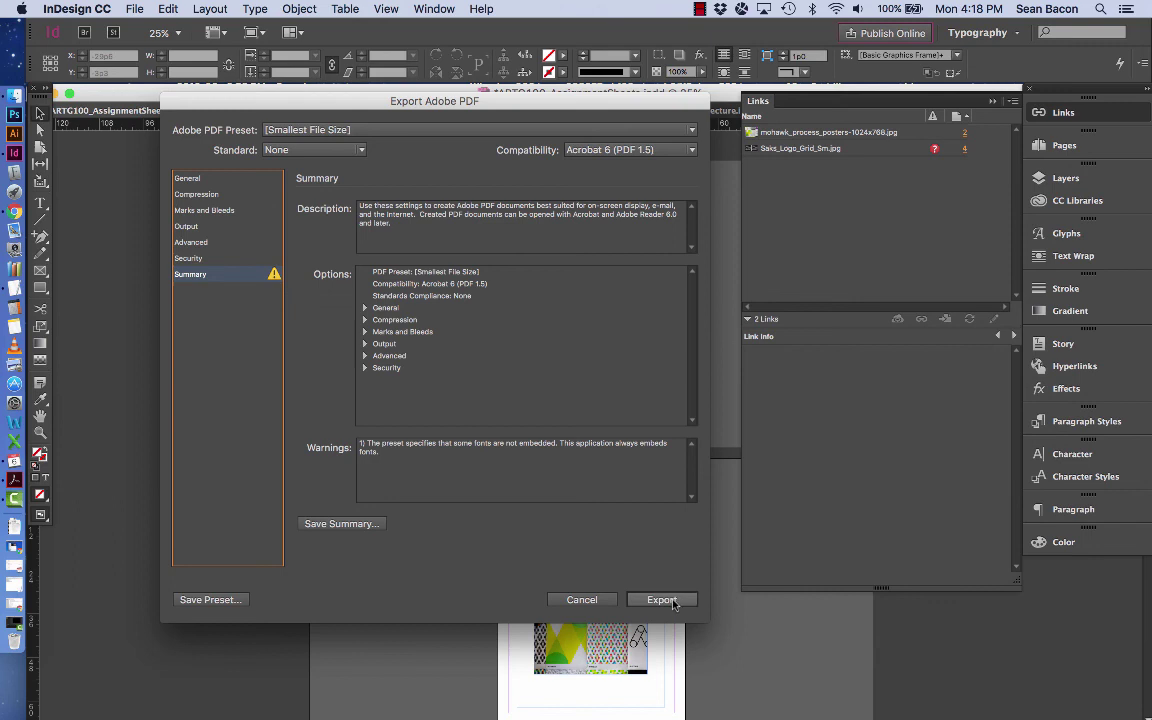
Cancel the Export Adobe PDF dialog without exporting
left_click(609, 600)
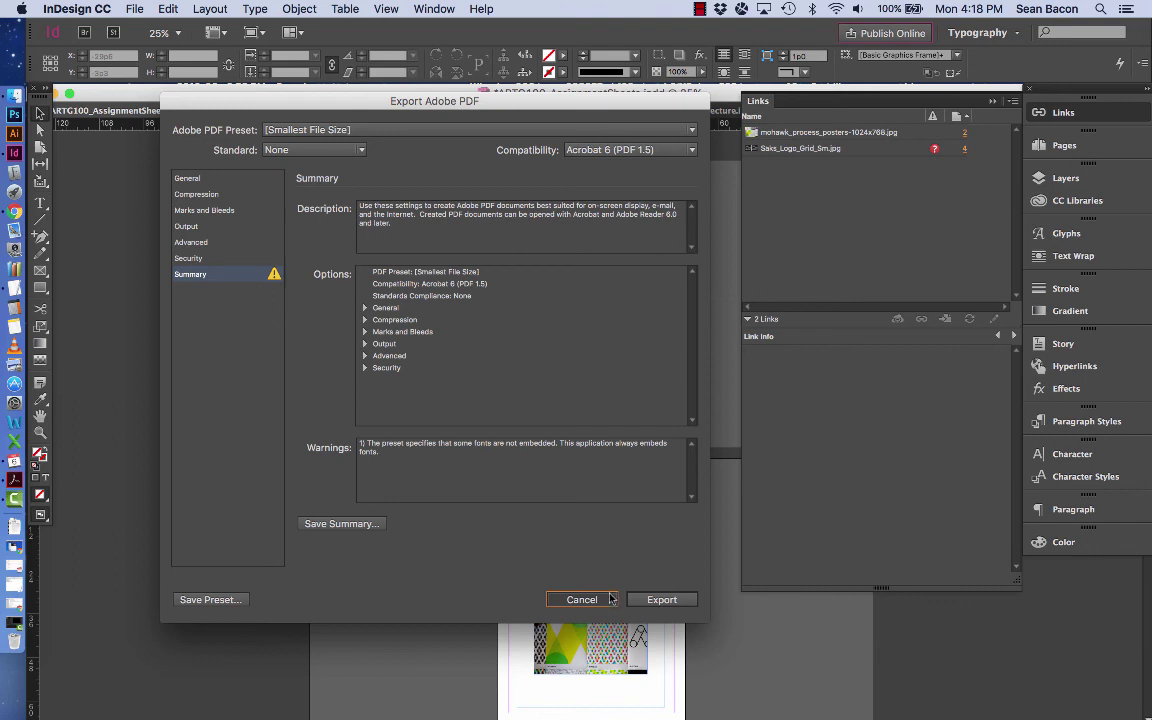
left_click(611, 598)
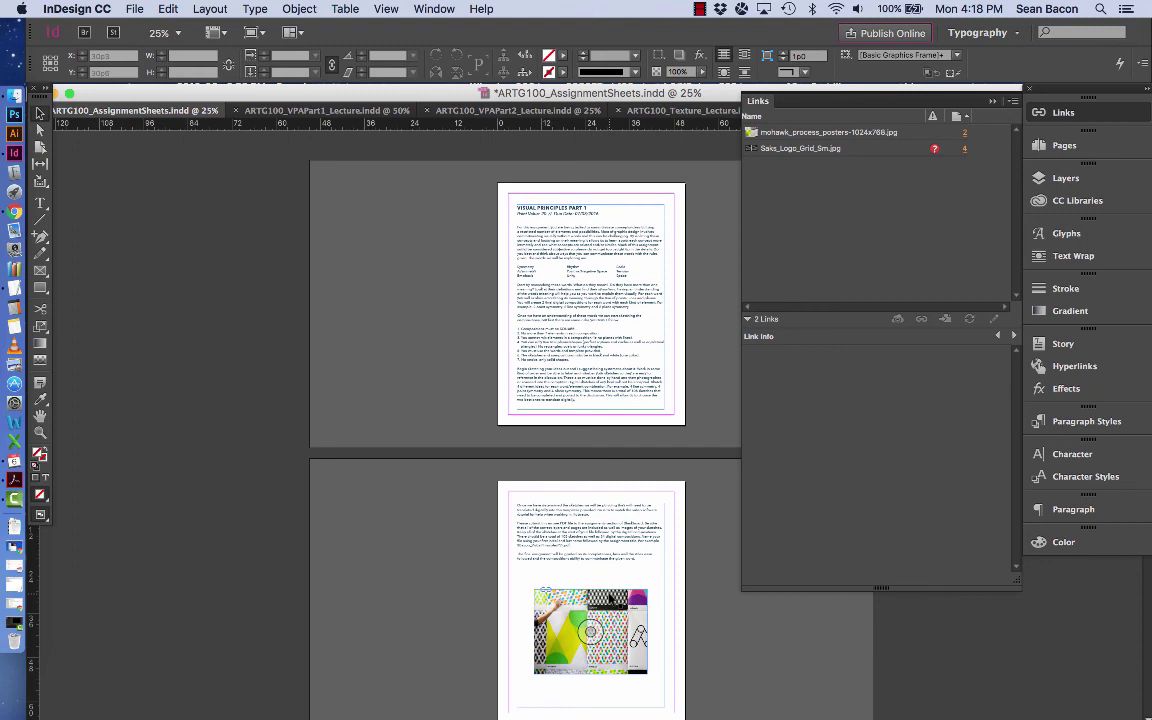